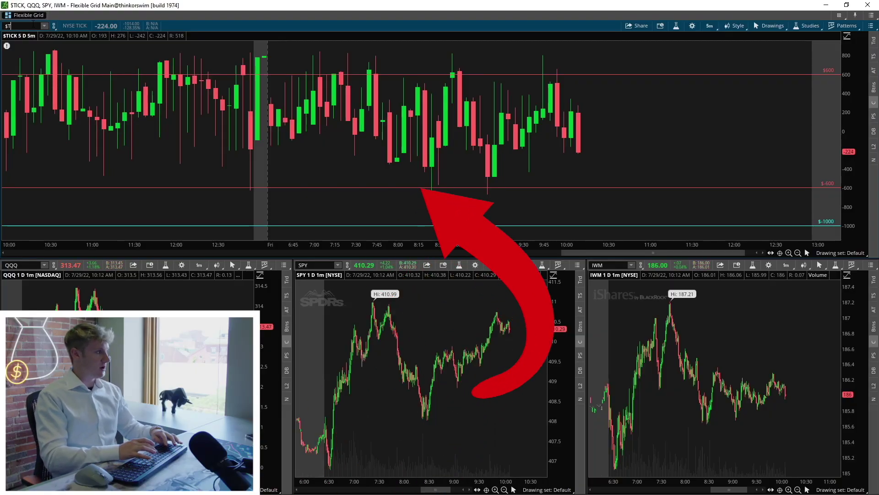
- Load $TICK as the top chart's symbol
text(ICK)
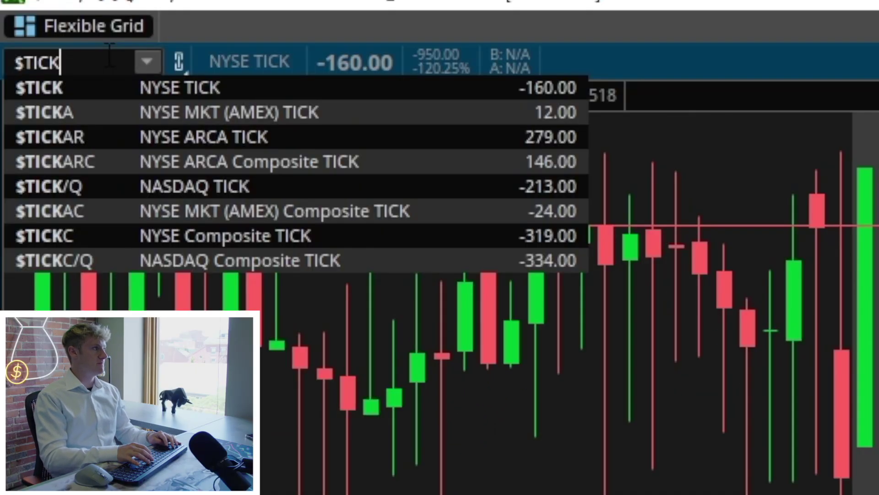
key(Return)
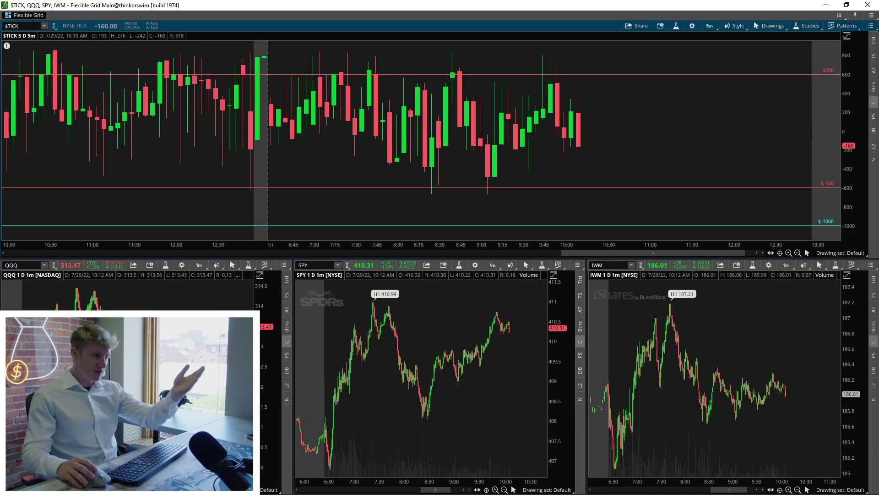
scroll(416, 145, down, 2)
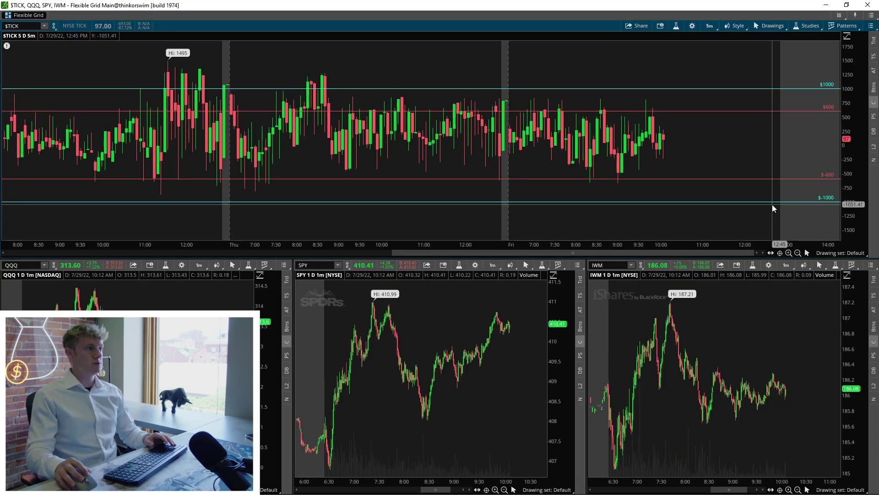
- Zoom the $TICK chart into Thursday–Friday, then back out to a wider range
drag(773, 208, 445, 176)
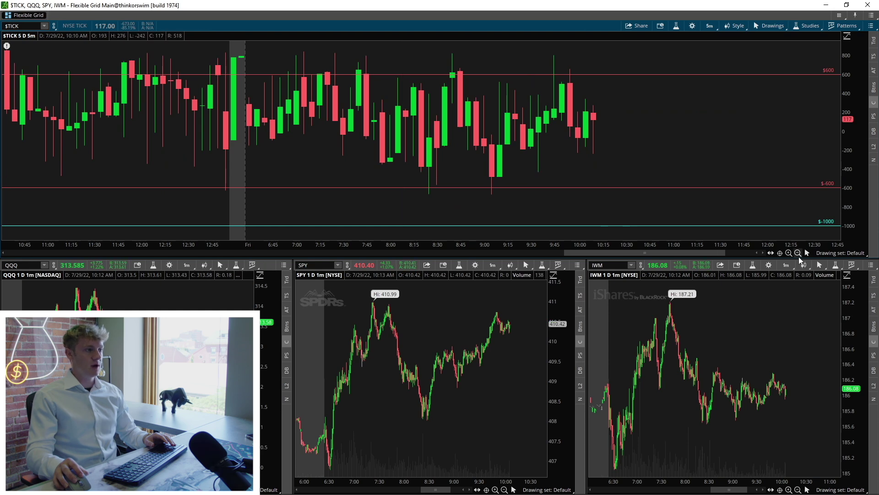
click(799, 254)
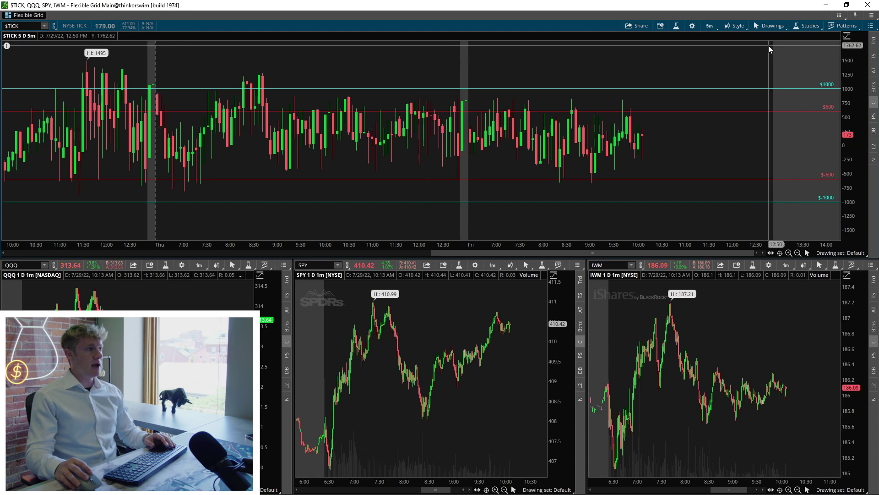
scroll(736, 44, up, 3)
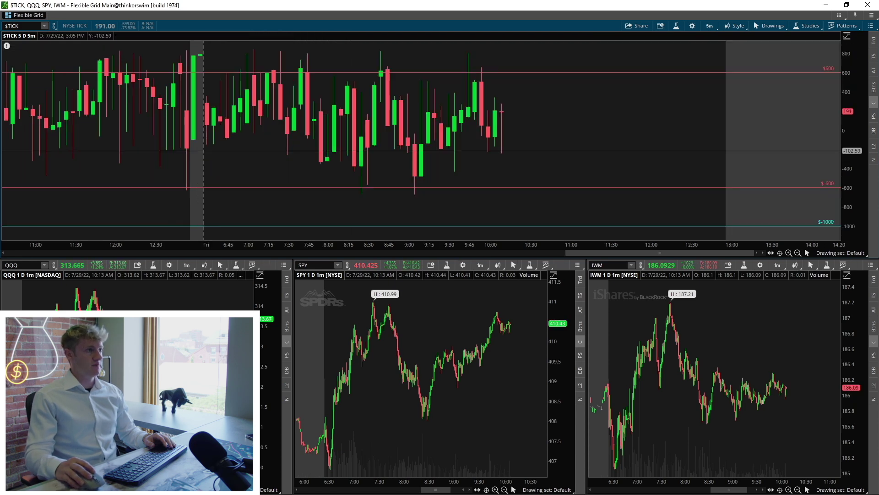
- Open and close Chart Settings, then open the studies and strategies editor
click(692, 26)
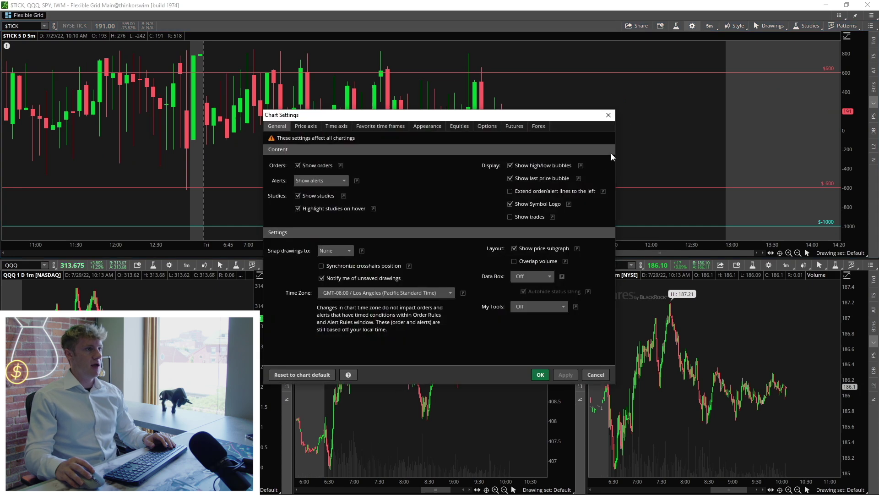
click(609, 115)
click(677, 26)
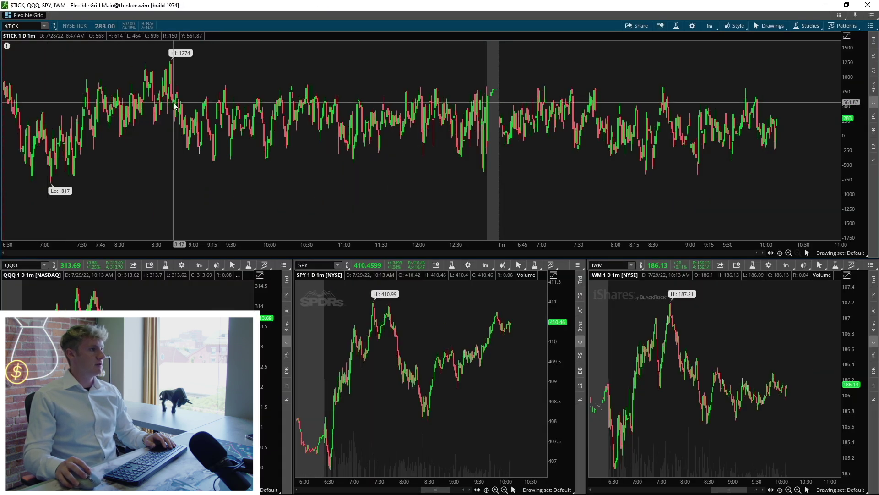
- Set the $TICK chart to the 5D:5m time frame
mouse_move(375, 150)
mouse_down()
mouse_move(277, 190)
mouse_move(731, 214)
mouse_up()
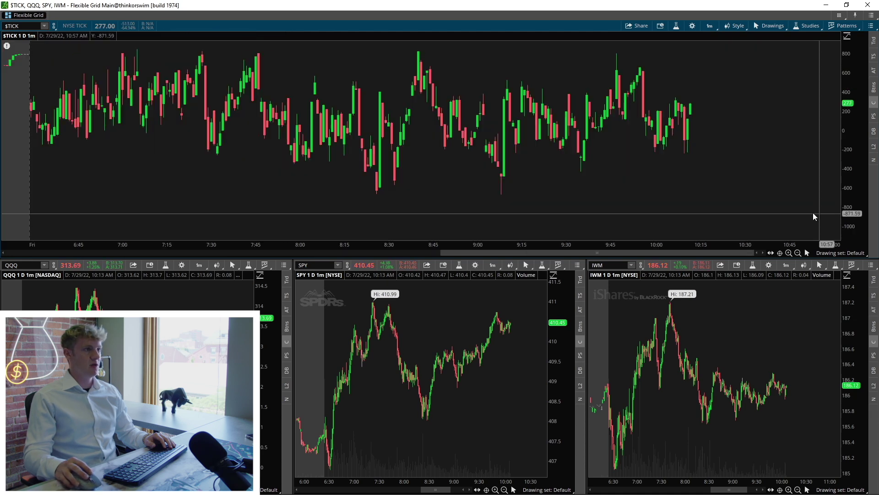
click(710, 26)
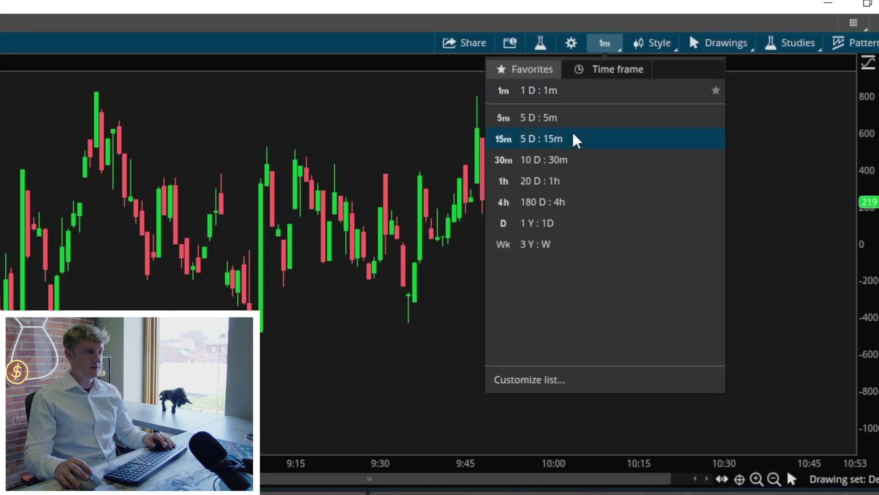
click(697, 65)
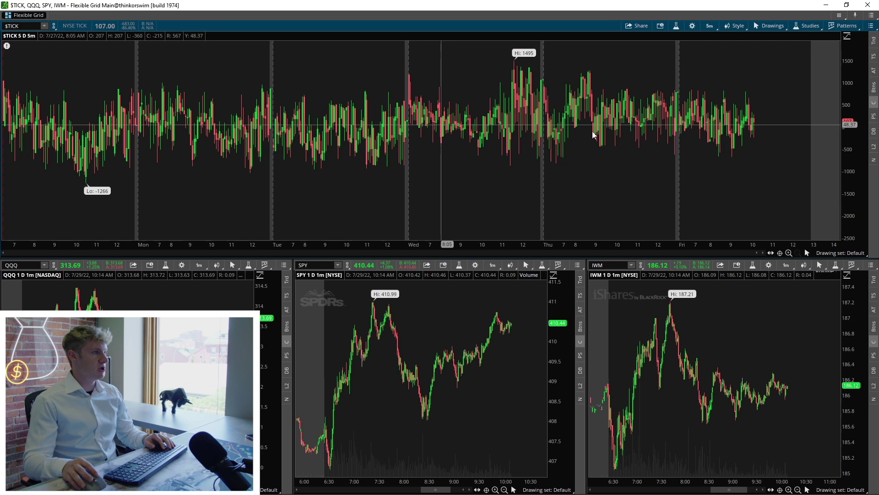
- Zoom $TICK into Wednesday–Friday and SPY into the morning session
drag(416, 184, 758, 215)
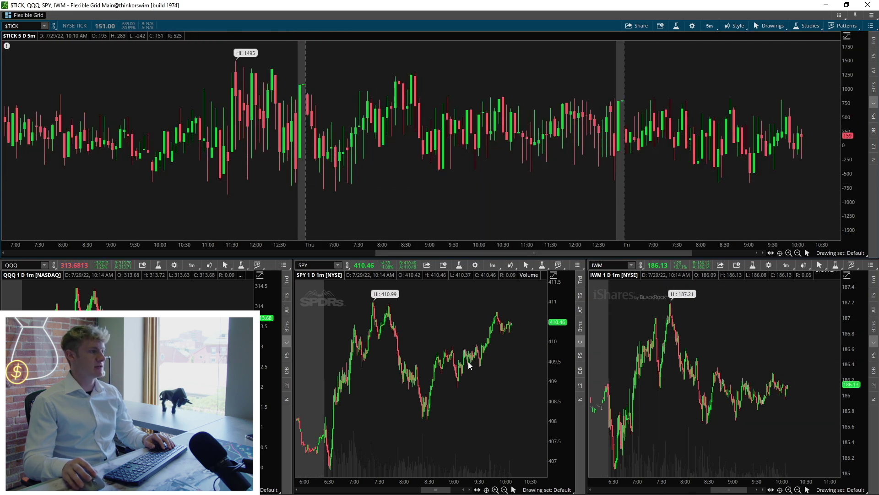
drag(321, 341, 515, 369)
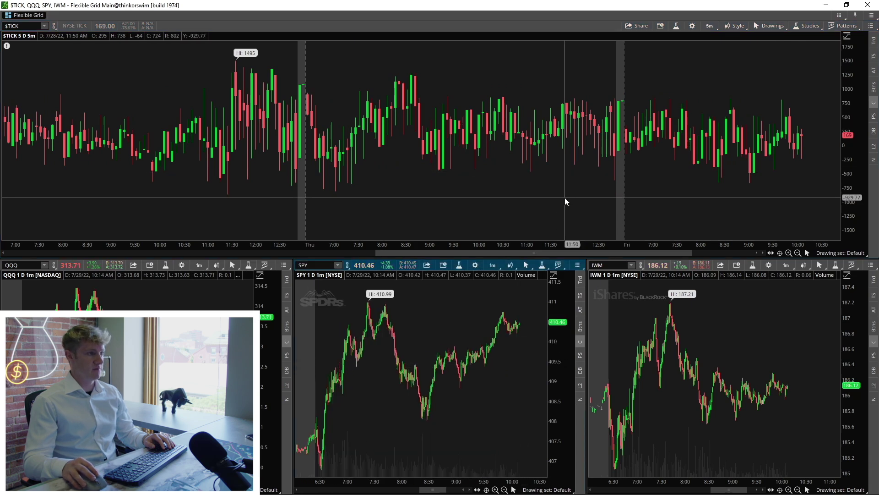
scroll(565, 197, down, 3)
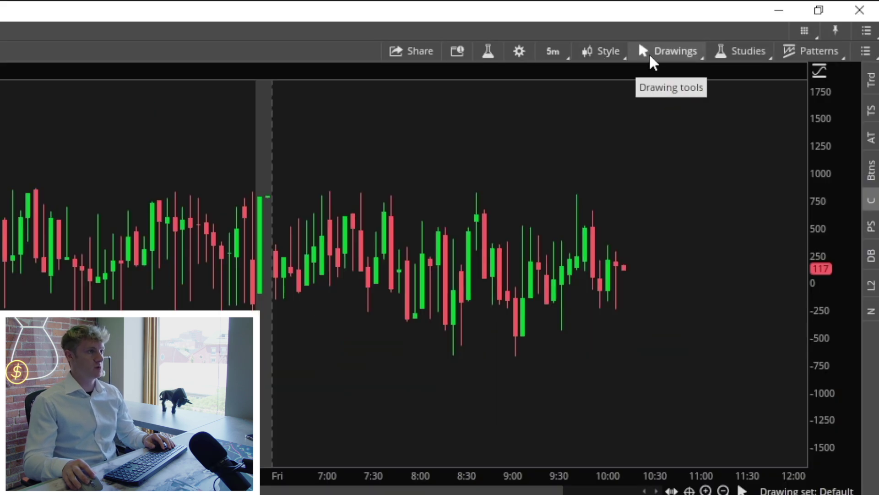
- Start a horizontal price level line on the $TICK chart
click(761, 28)
mouse_move(663, 170)
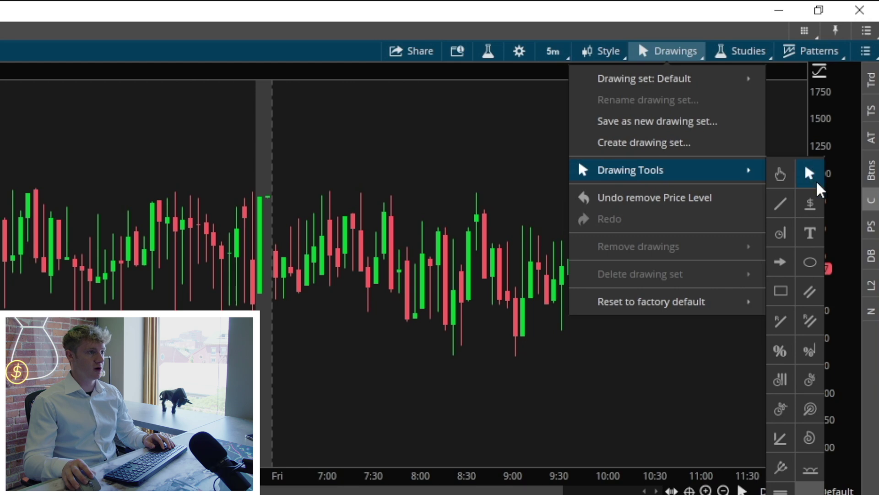
click(819, 207)
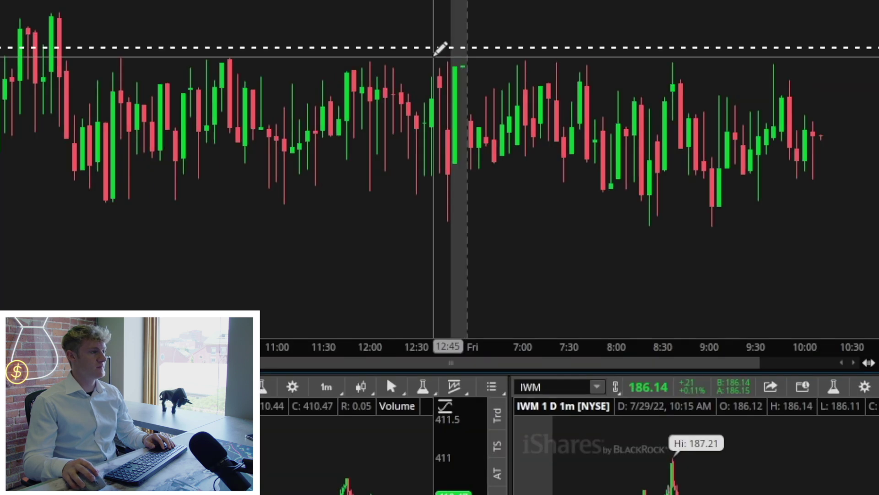
- Set the new price level line to 600 and colour it red
right_click(436, 46)
click(507, 66)
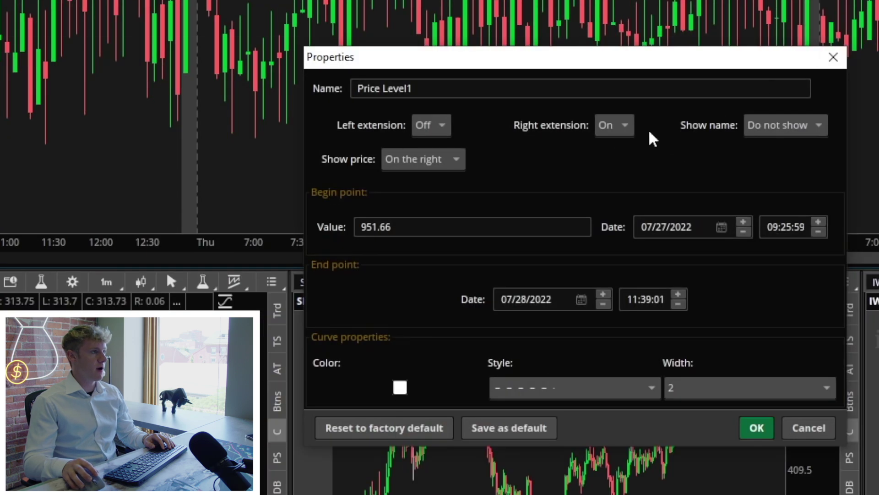
drag(393, 227, 293, 211)
key(BackSpace)
text(600)
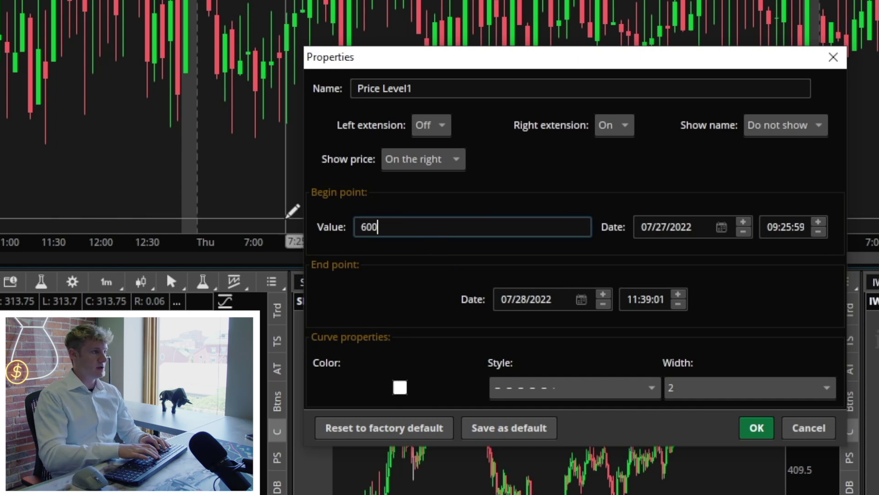
click(405, 392)
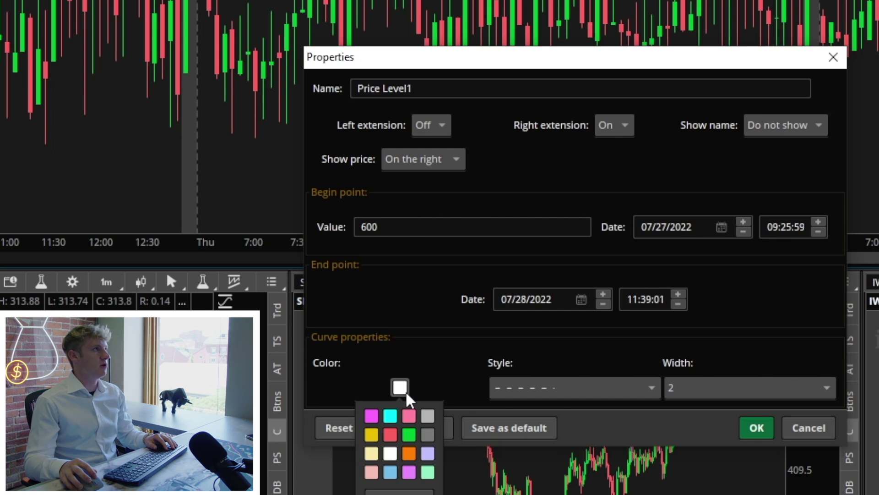
click(390, 434)
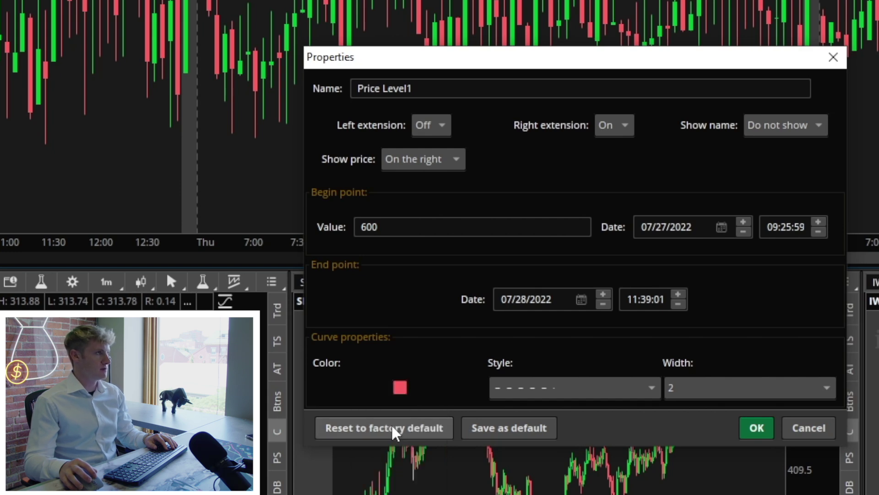
- Make the 600 line solid with width 2 and apply the settings
click(564, 397)
click(556, 418)
click(504, 388)
click(548, 420)
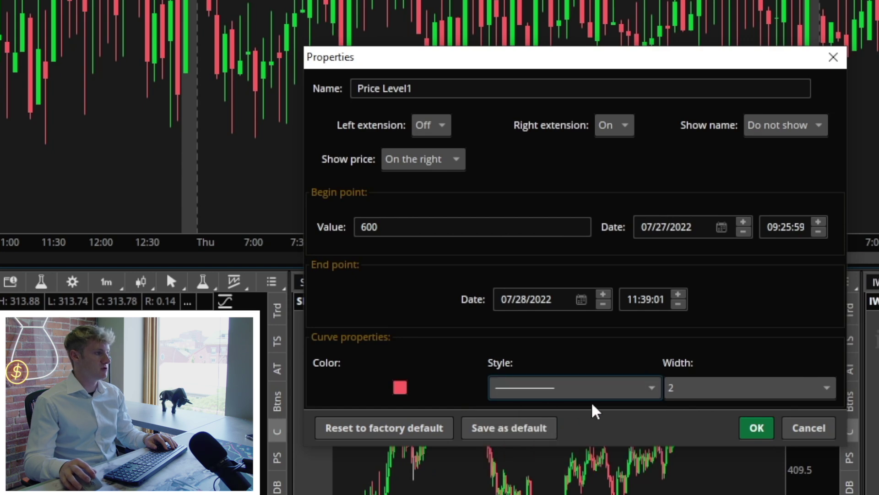
click(699, 394)
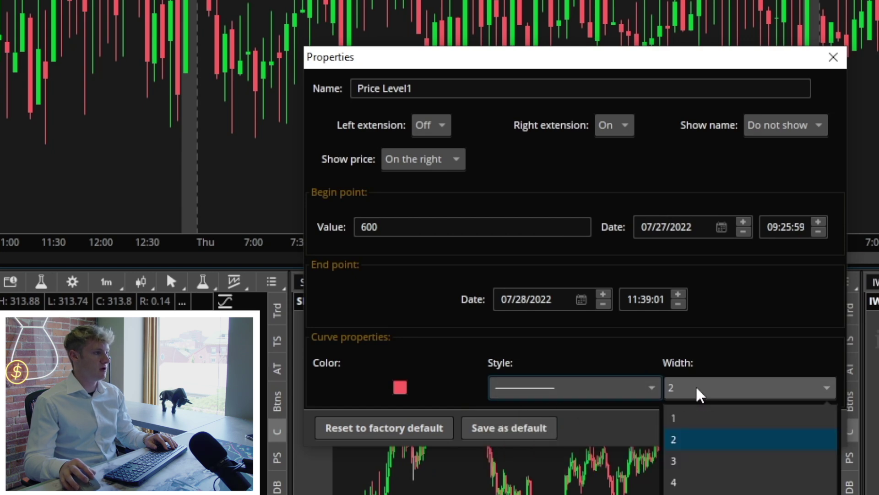
click(700, 439)
click(752, 432)
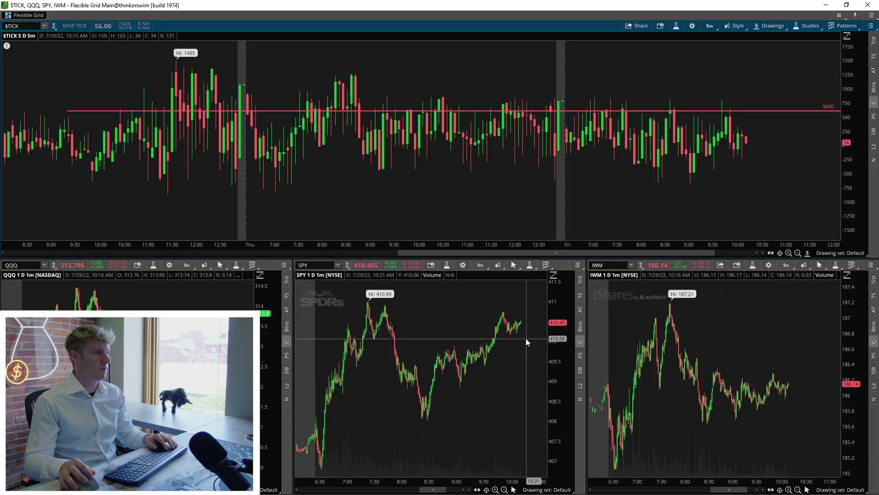
- Add a solid red price level line at -600
scroll(490, 193, down, 3)
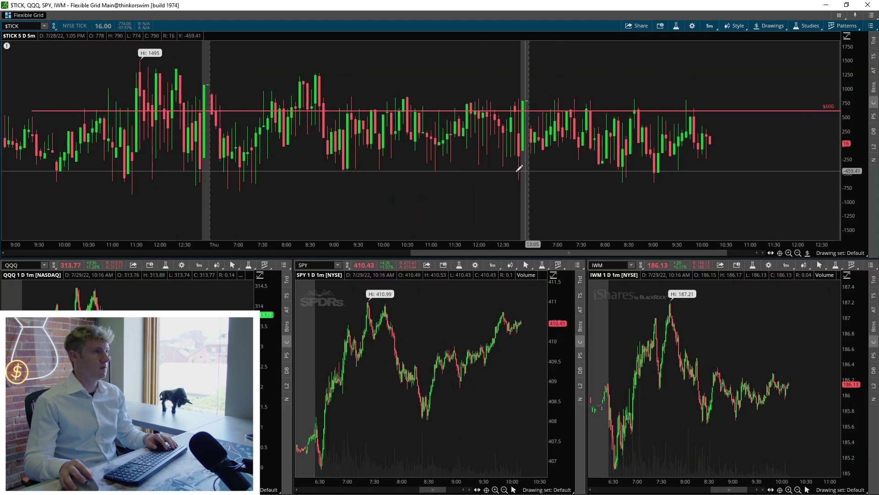
click(66, 186)
right_click(69, 186)
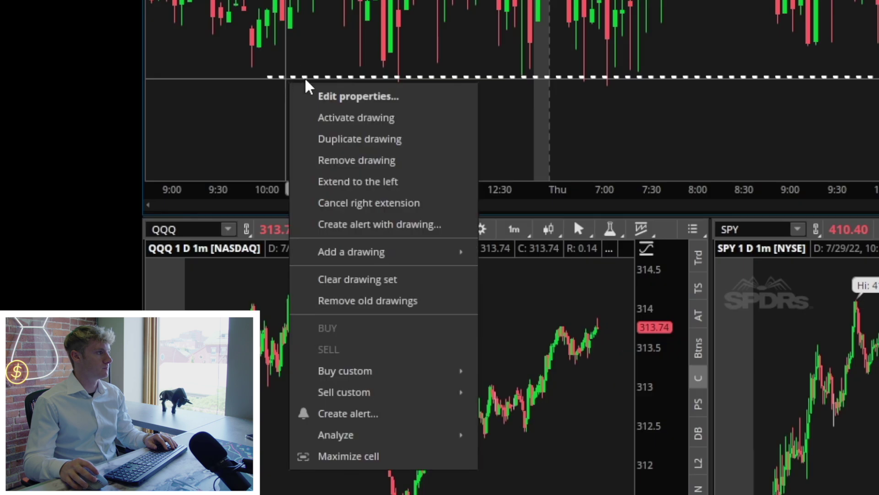
click(100, 198)
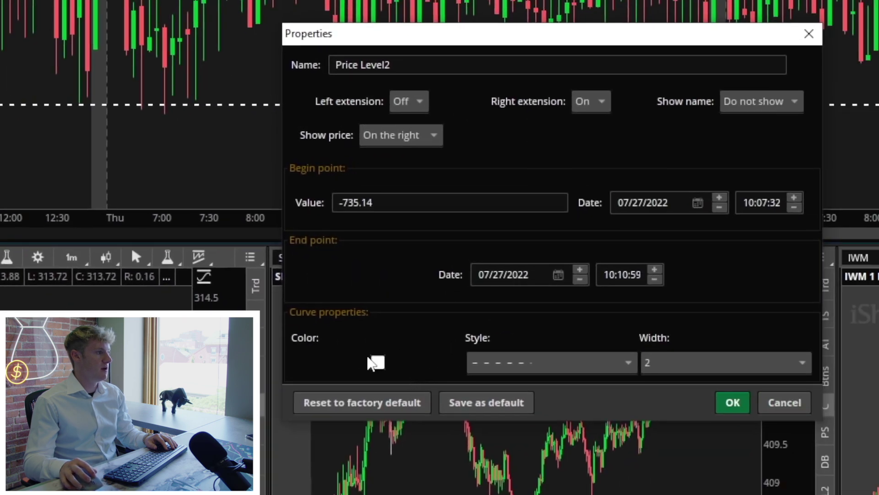
click(410, 360)
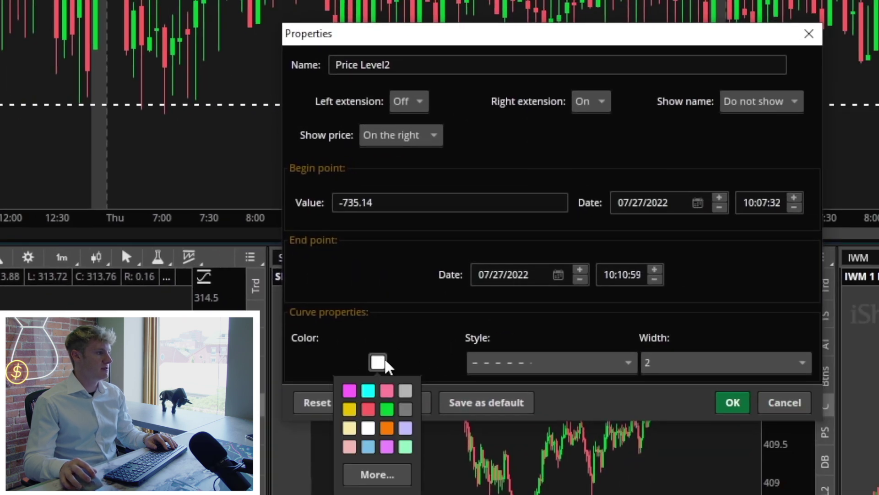
click(368, 409)
click(367, 202)
key(BackSpace)
text(-600)
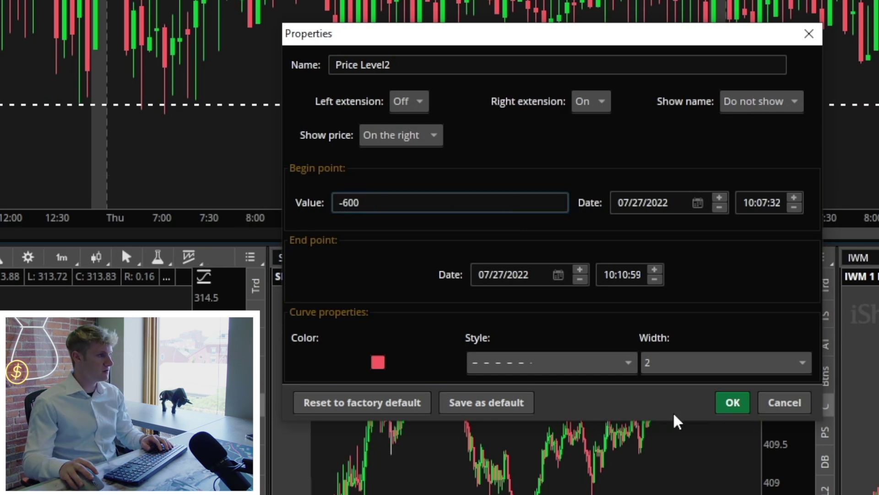
click(560, 360)
click(538, 403)
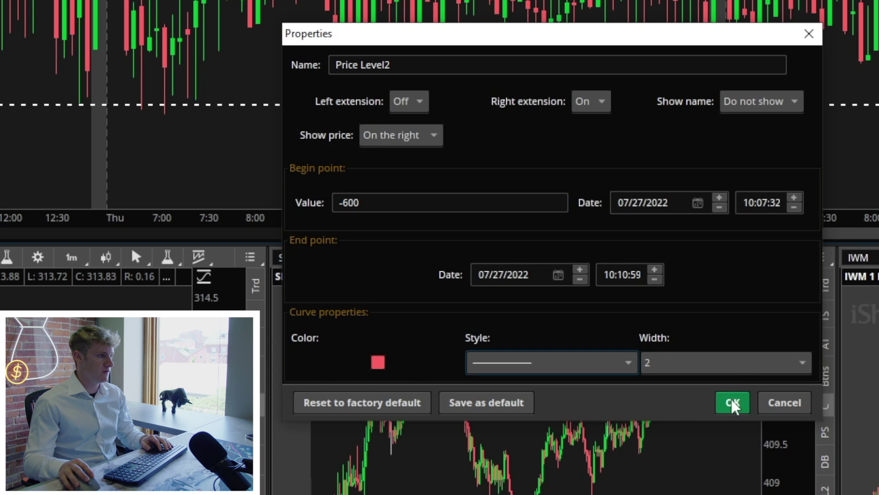
click(732, 402)
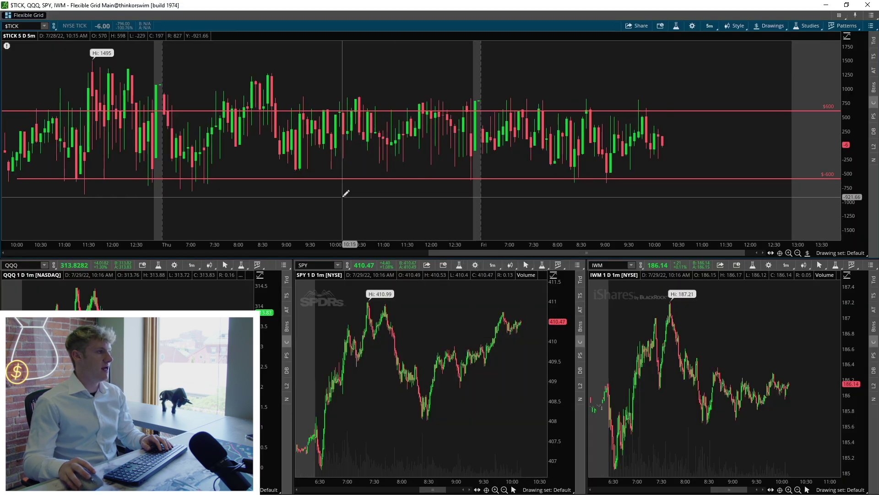
- Add a solid cyan price level line at -1000
click(53, 212)
double_click(53, 212)
click(350, 319)
click(343, 334)
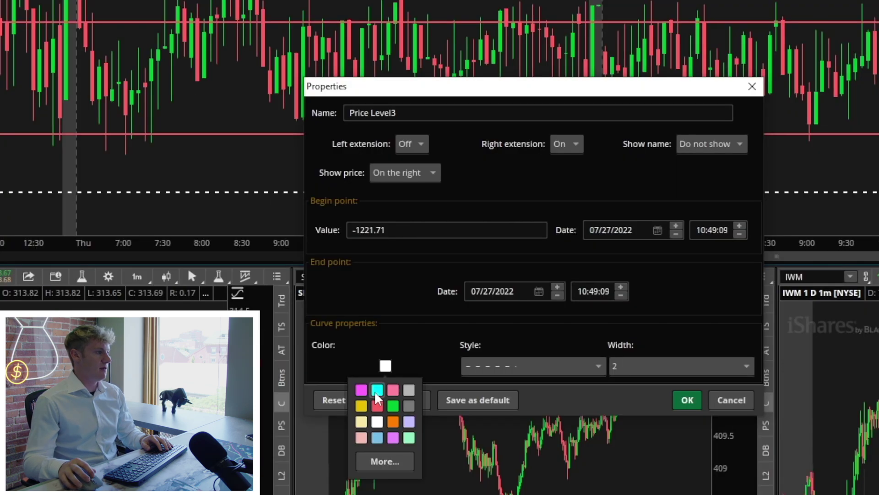
key(ctrl+a)
text(-)
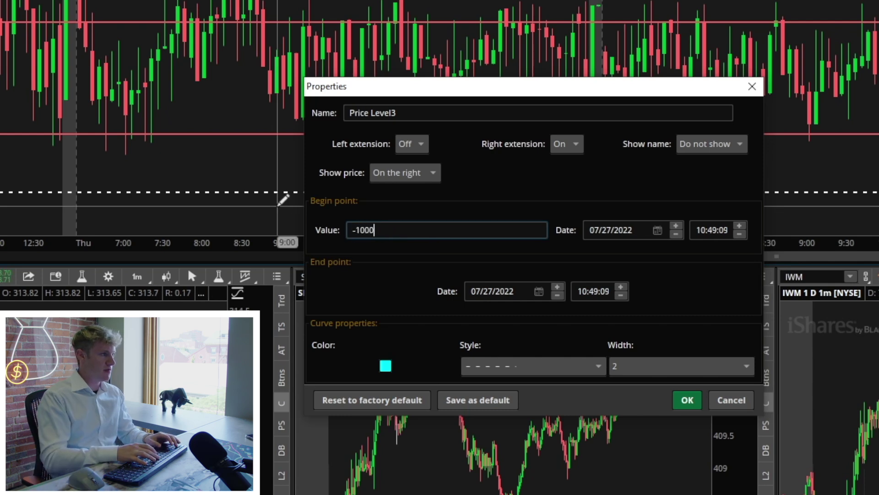
click(558, 372)
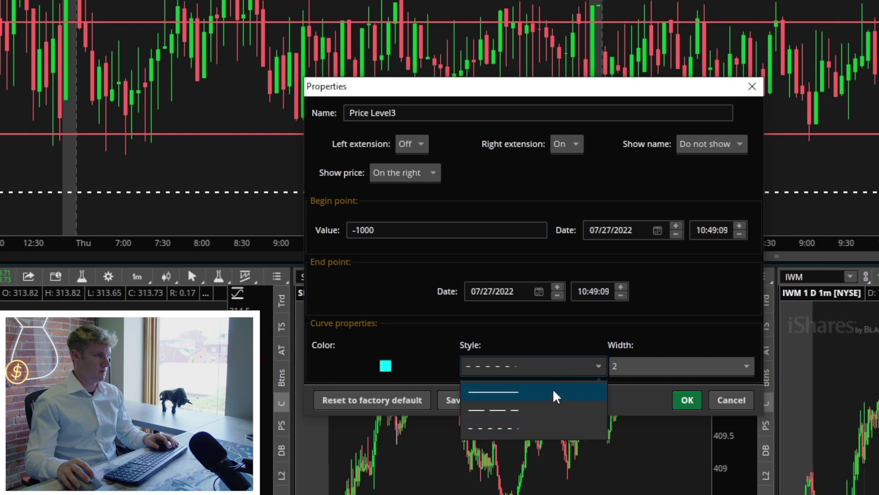
click(556, 394)
click(687, 400)
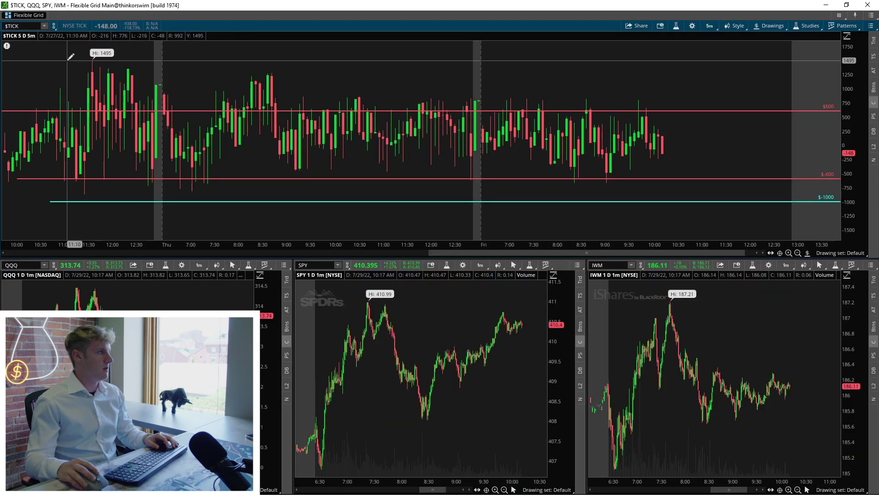
- Move the 1495 line to 1000 and make it solid cyan
right_click(72, 61)
click(113, 70)
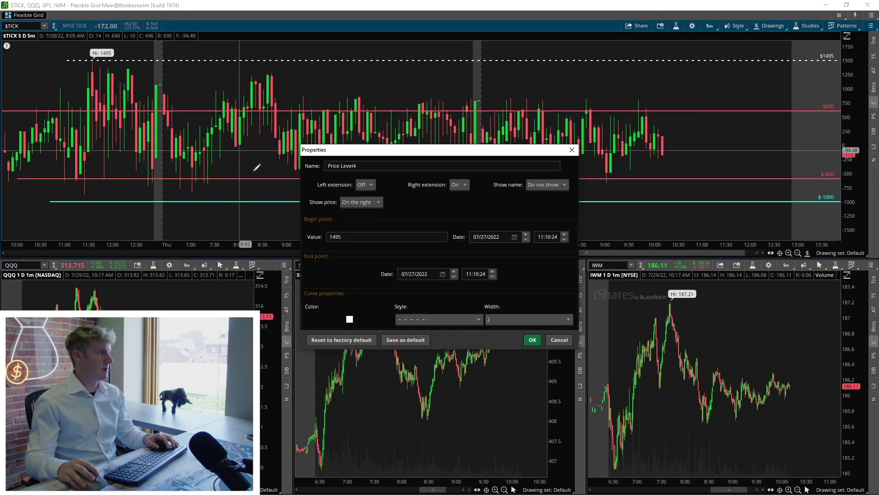
double_click(353, 237)
key(BackSpace)
text(1000)
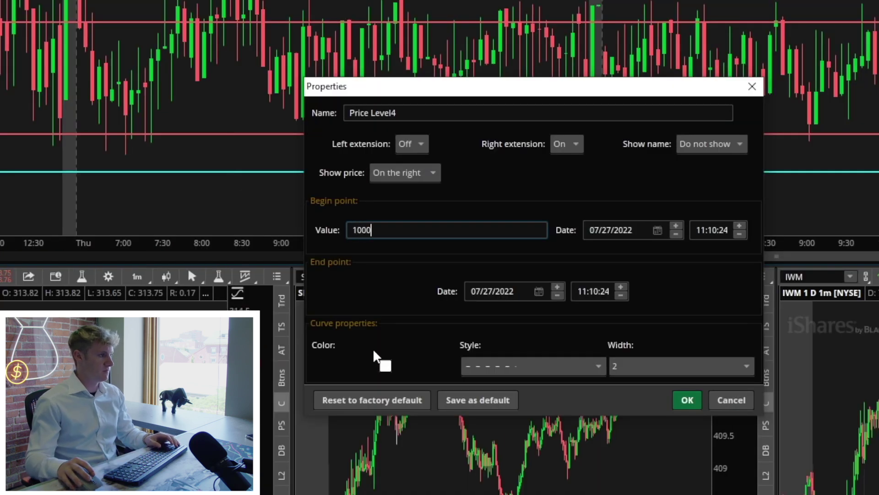
click(385, 365)
click(365, 387)
click(527, 366)
click(529, 384)
click(687, 400)
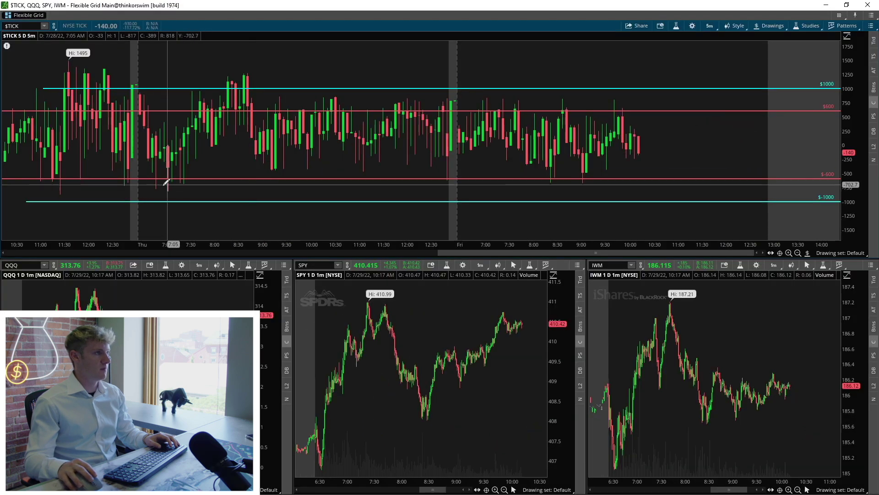
- Box-zoom $TICK into Thursday–Friday and back out, widen SPY to several days, scroll IWM
drag(119, 221, 718, 226)
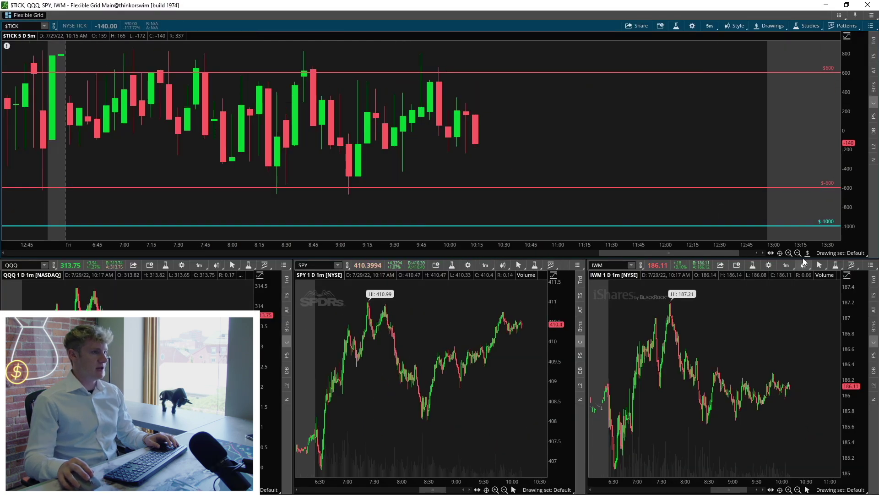
click(797, 253)
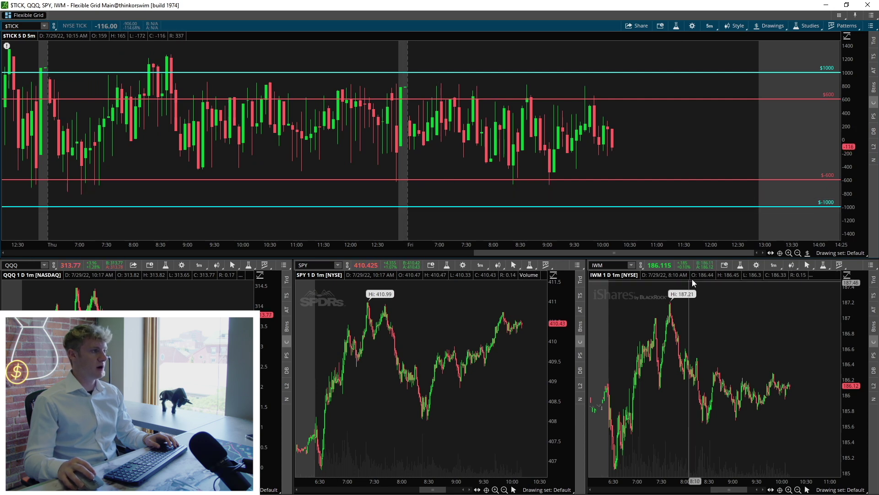
click(504, 489)
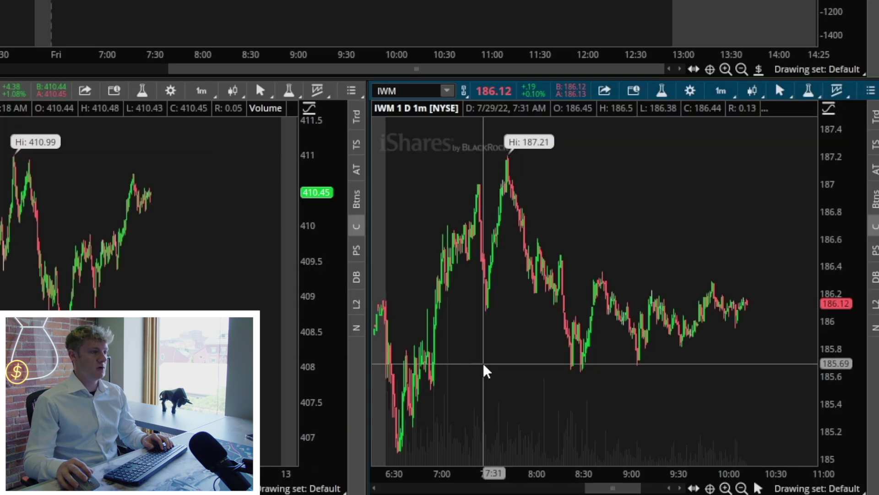
scroll(652, 423, up, 3)
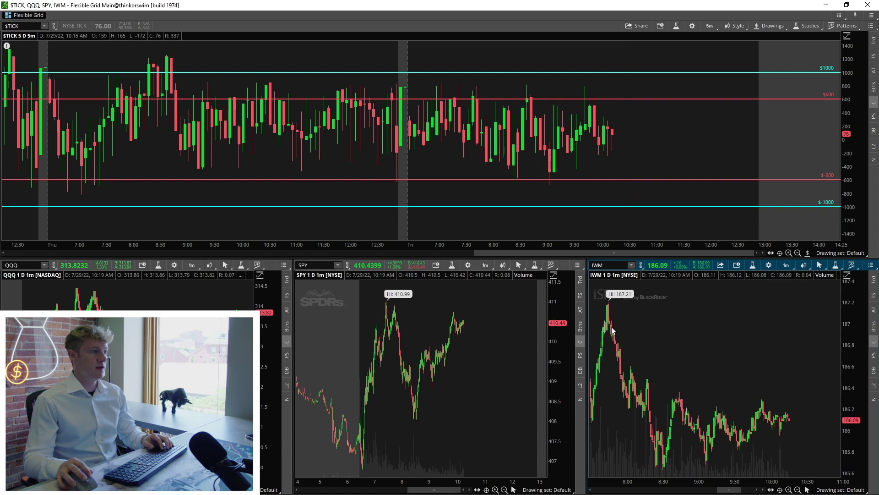
- Zoom IWM and QQQ out, then zoom QQQ into the 6:00–10:30 span
scroll(649, 366, up, 5)
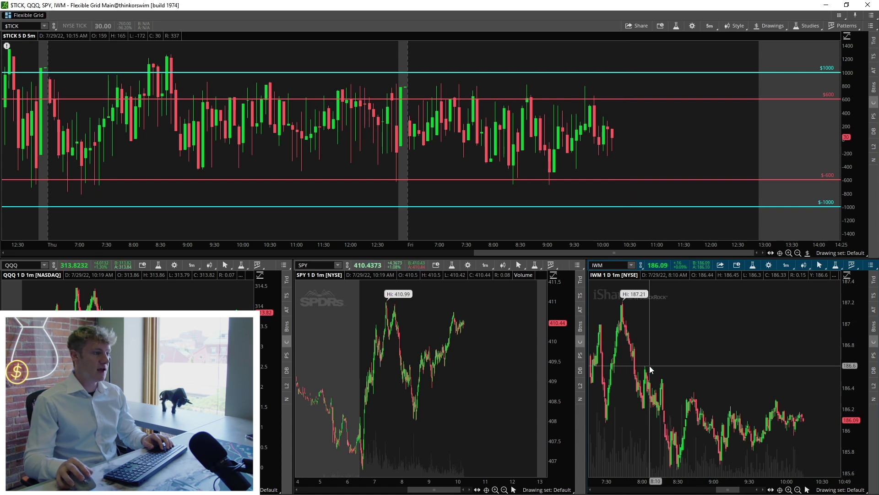
click(798, 490)
click(211, 489)
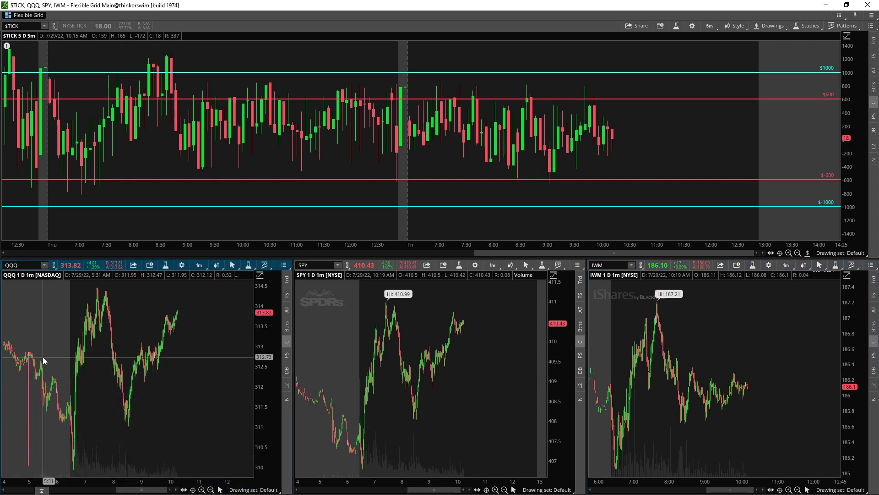
drag(43, 356, 210, 351)
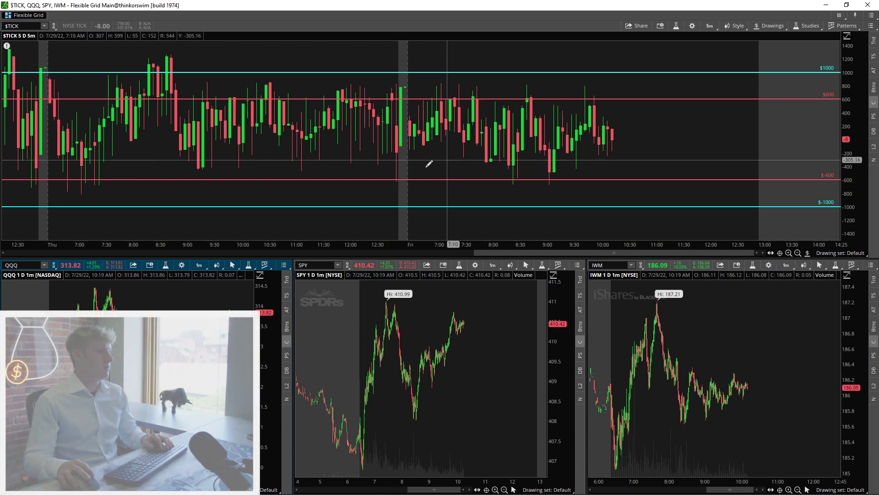
- Box-zoom $TICK into Thursday midday–Friday noon, zoom back out, and pan to Friday's bars
drag(452, 163, 324, 165)
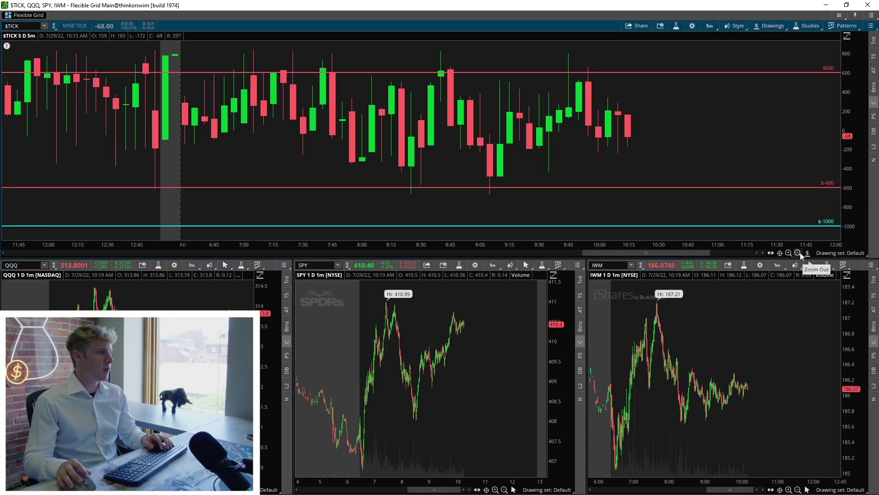
click(798, 253)
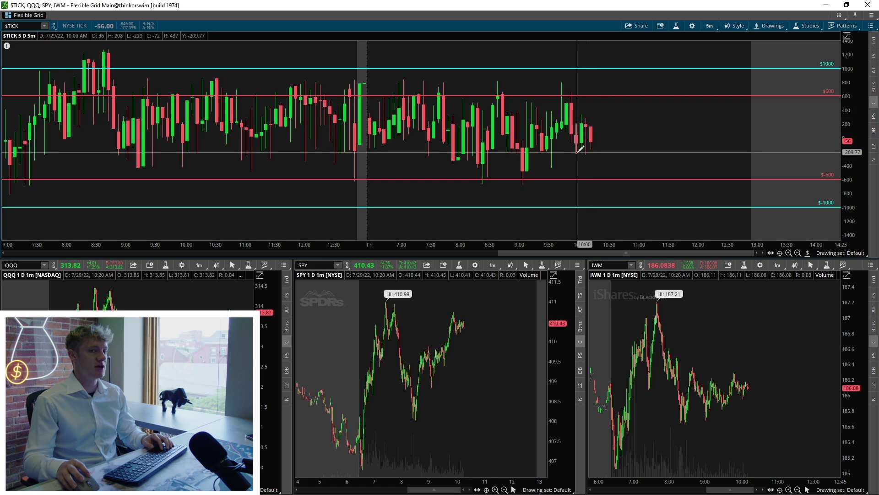
scroll(444, 178, up, 1)
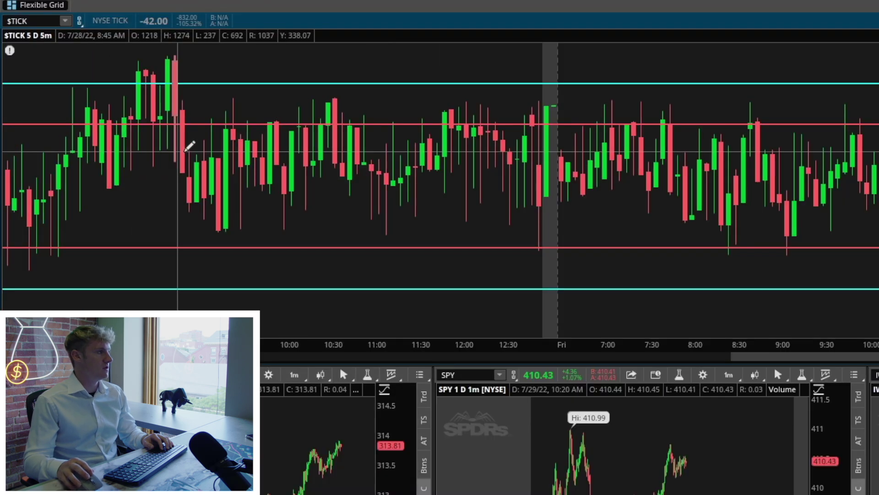
scroll(154, 131, up, 3)
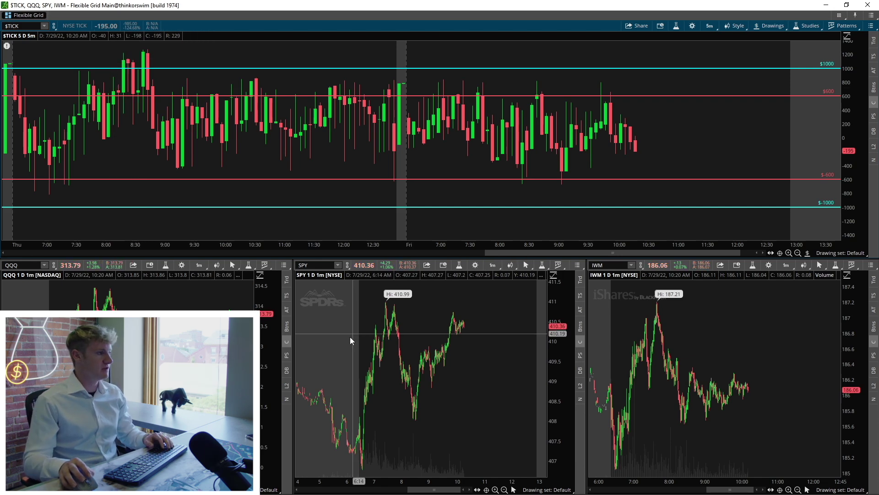
- Scroll-zoom the QQQ, SPY, IWM and $TICK charts into Friday's early morning session
scroll(330, 334, up, 5)
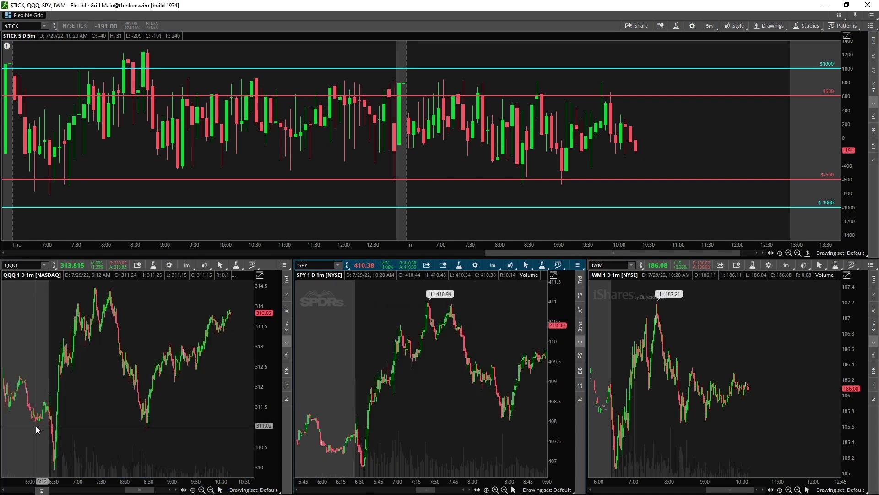
scroll(33, 435, up, 5)
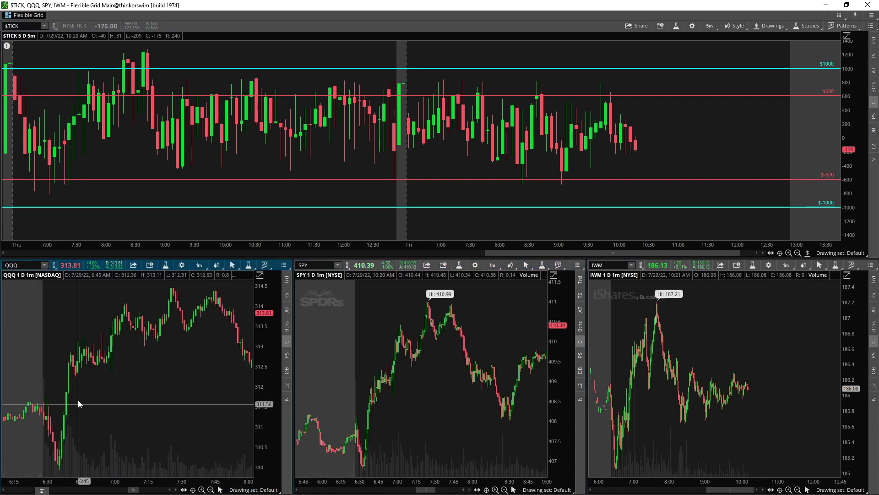
scroll(80, 385, down, 2)
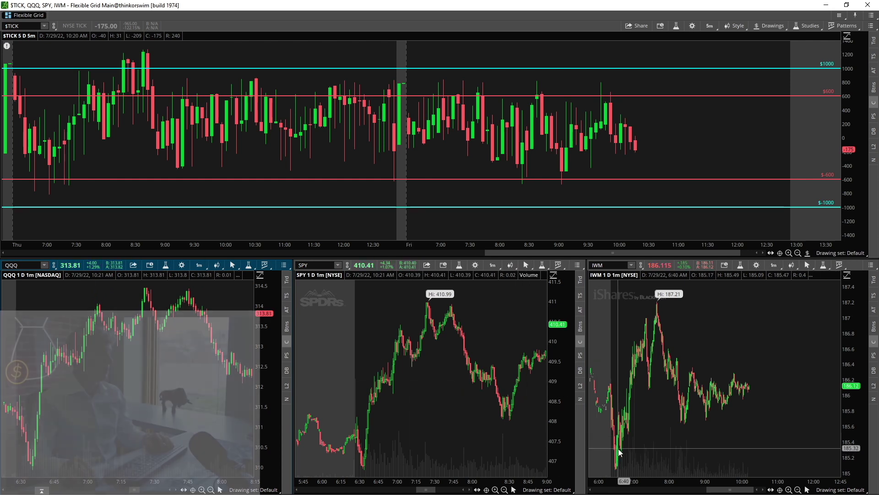
scroll(650, 447, up, 5)
scroll(226, 191, up, 10)
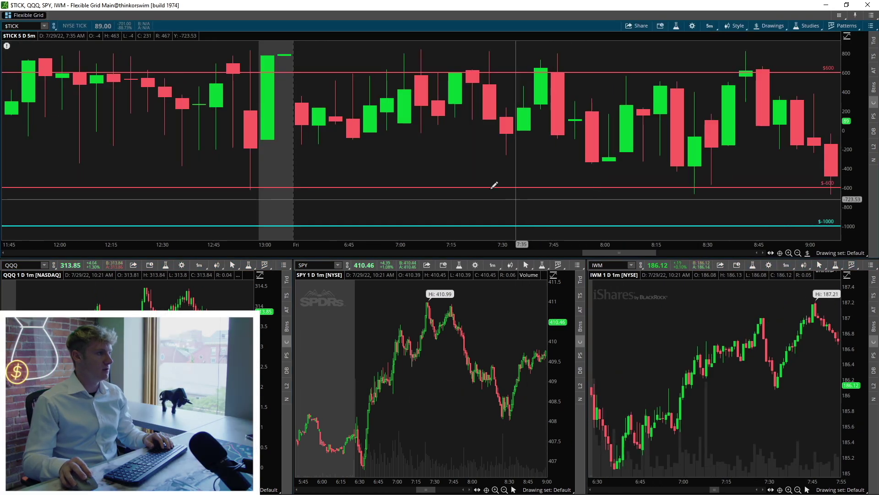
scroll(458, 169, down, 3)
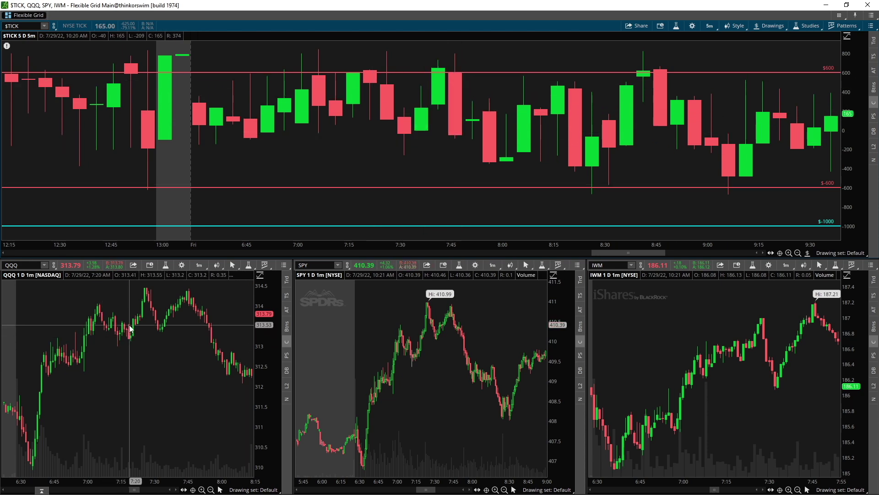
scroll(166, 333, down, 3)
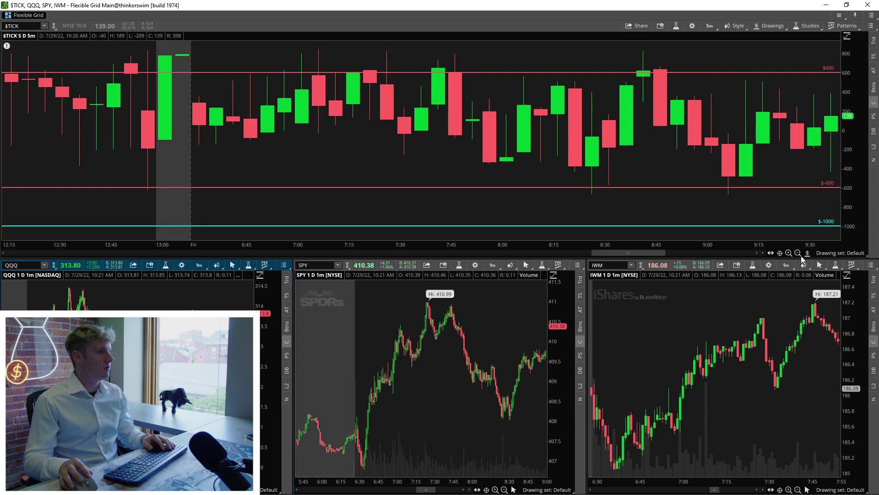
- Zoom $TICK out, box-zoom Thursday afternoon–Friday midday, then zoom back out
click(799, 253)
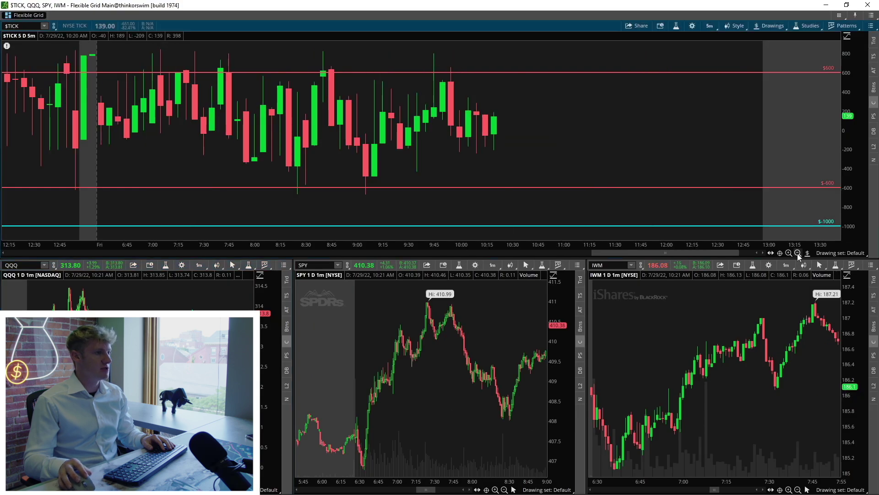
click(798, 252)
click(798, 253)
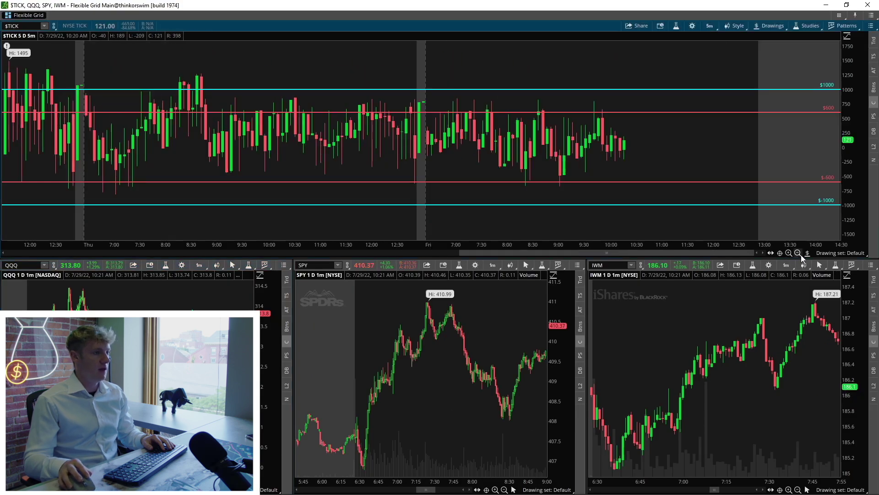
drag(385, 202, 752, 212)
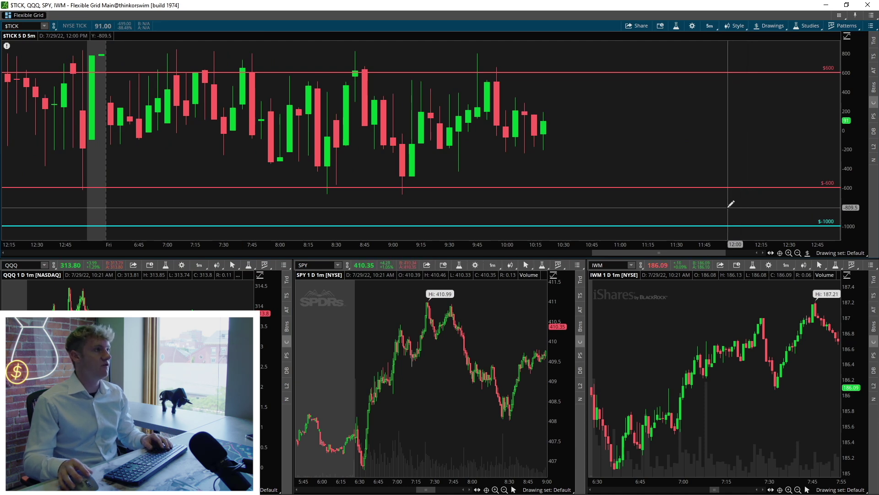
click(798, 253)
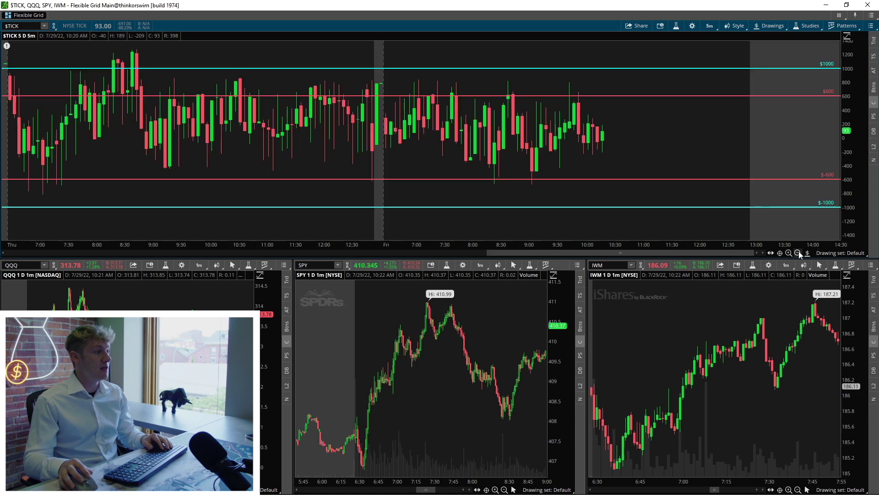
- Scroll the QQQ, SPY and IWM charts to span Thursday and Friday
scroll(163, 200, up, 3)
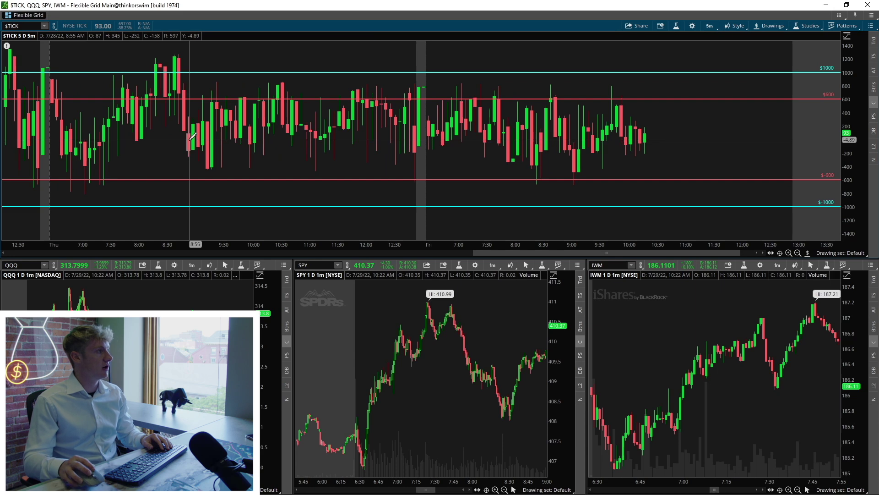
scroll(548, 141, down, 3)
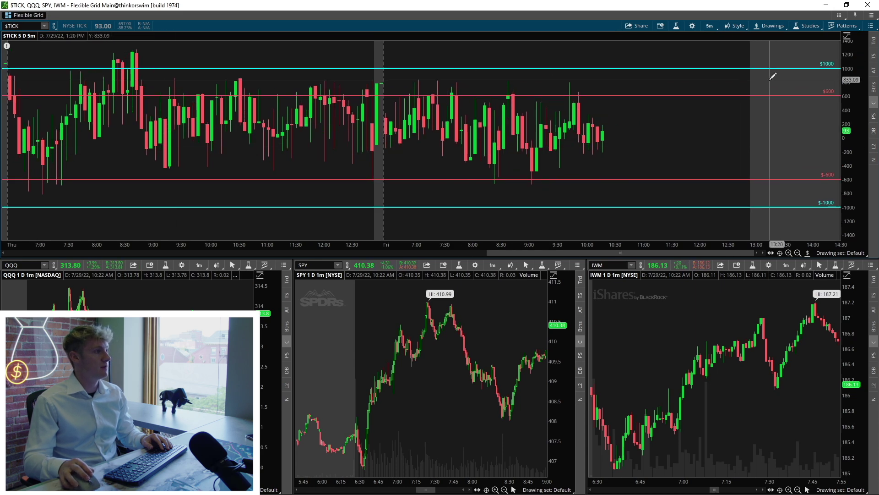
scroll(673, 177, up, 3)
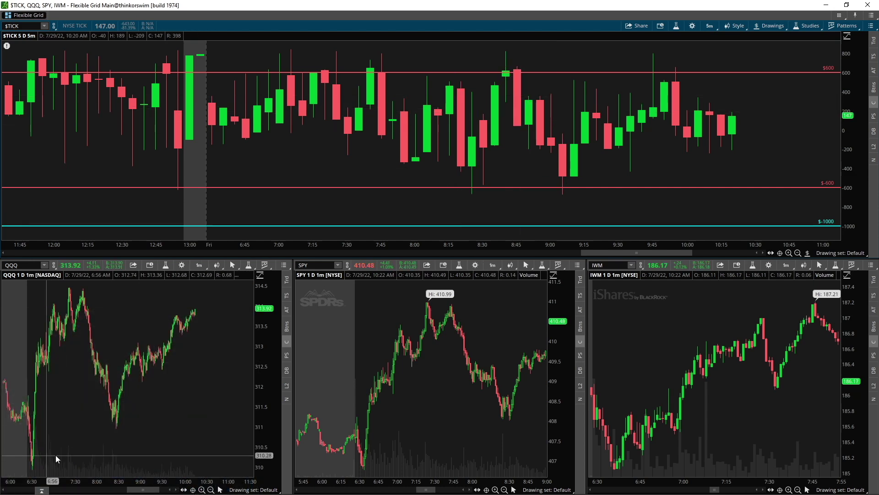
scroll(194, 460, up, 2)
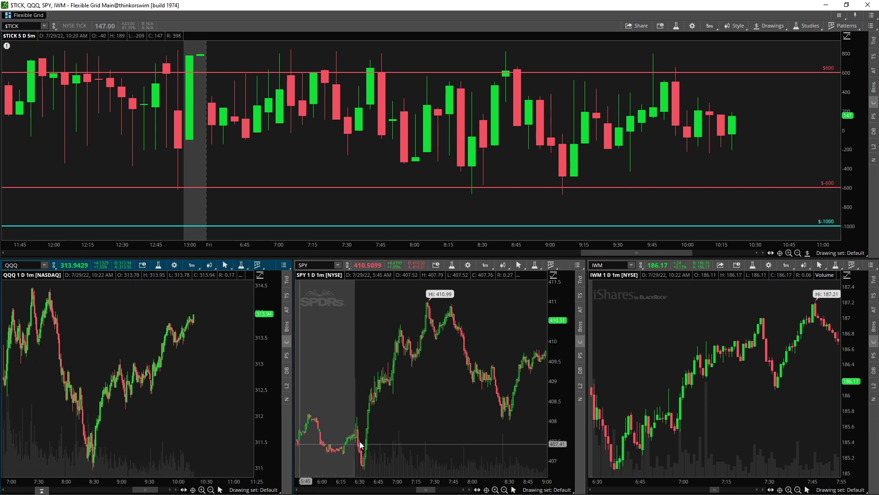
scroll(111, 304, down, 3)
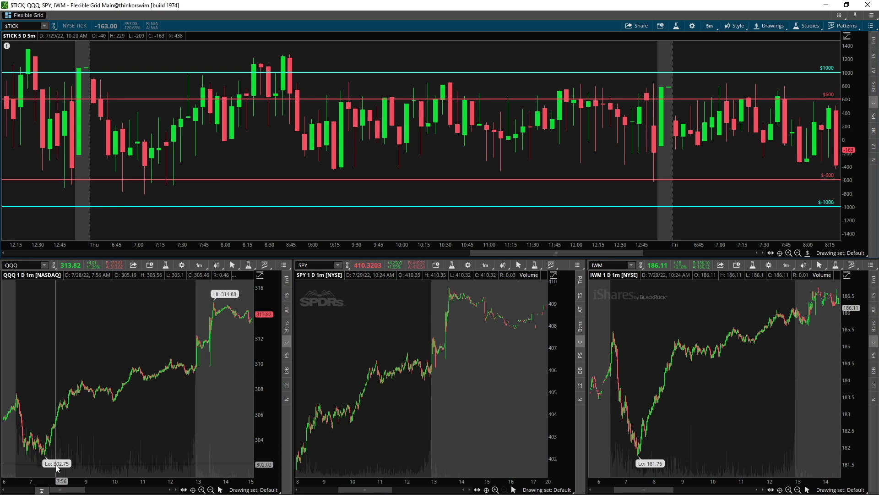
- Scroll SPY and IWM to their latest bars and widen $TICK to several days
scroll(469, 422, down, 10)
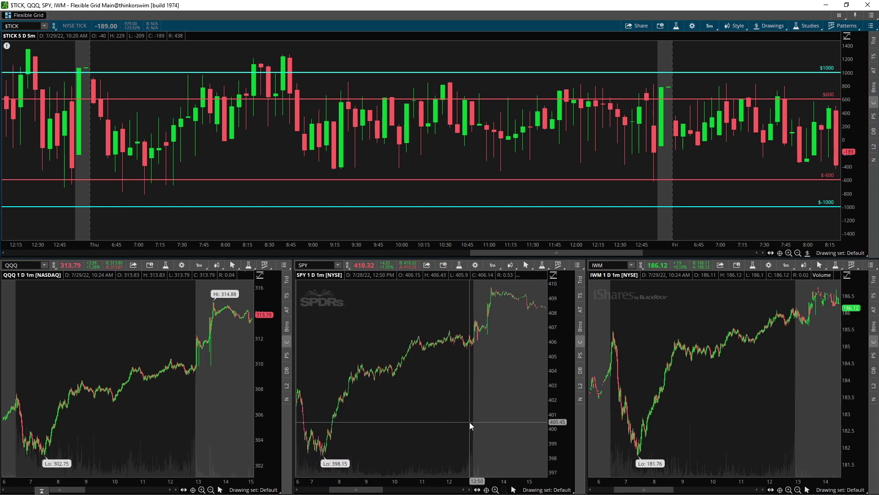
scroll(705, 439, down, 6)
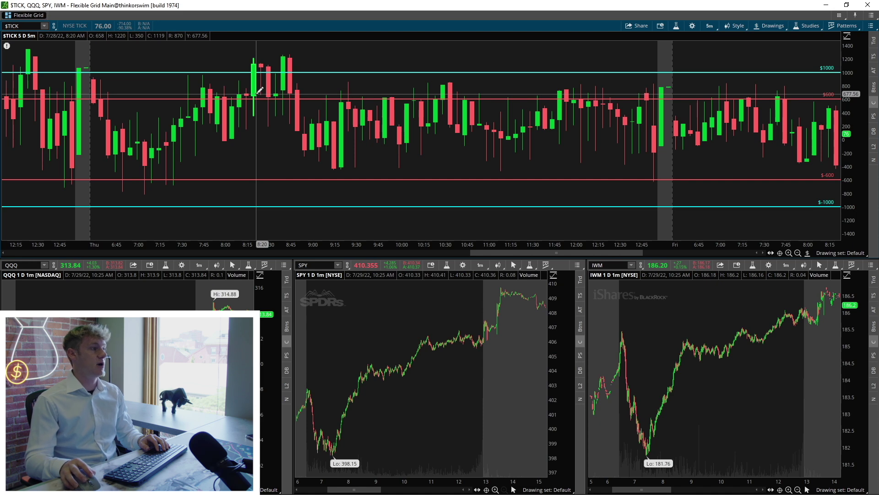
scroll(259, 90, down, 2)
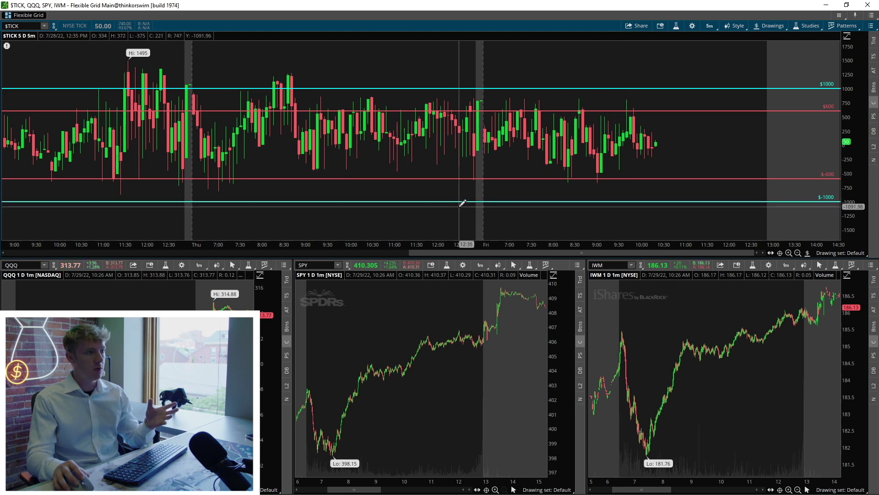
- Box-zoom $TICK into Thursday afternoon–Friday morning, then scroll out slightly
drag(462, 202, 719, 202)
scroll(731, 205, down, 3)
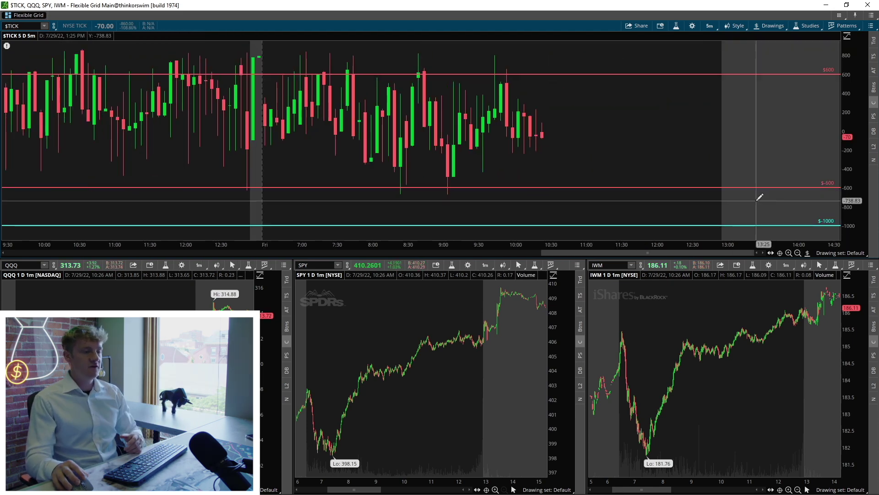